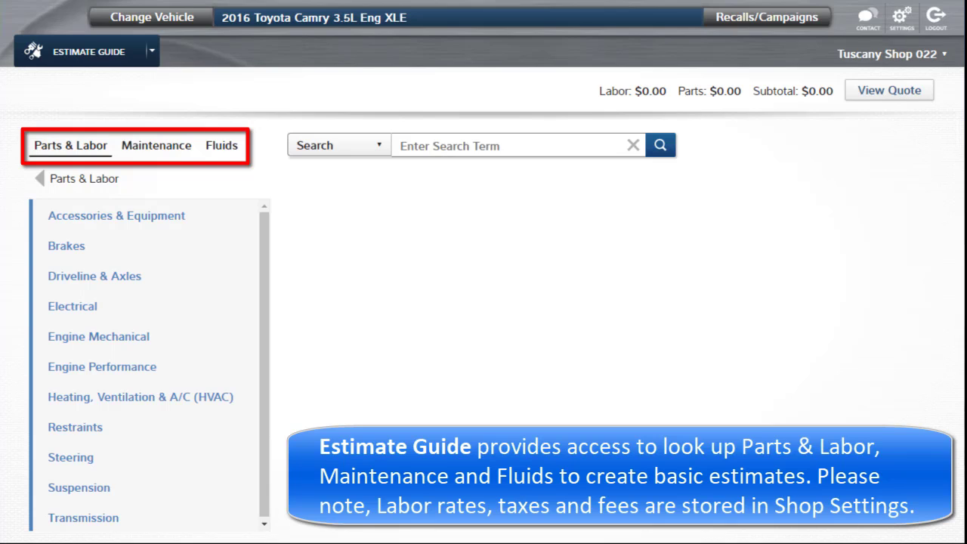
# Search for 'axle sh' and pick the 'axle shaft' suggestion to list front drive axle results.
pyautogui.click(929, 59)
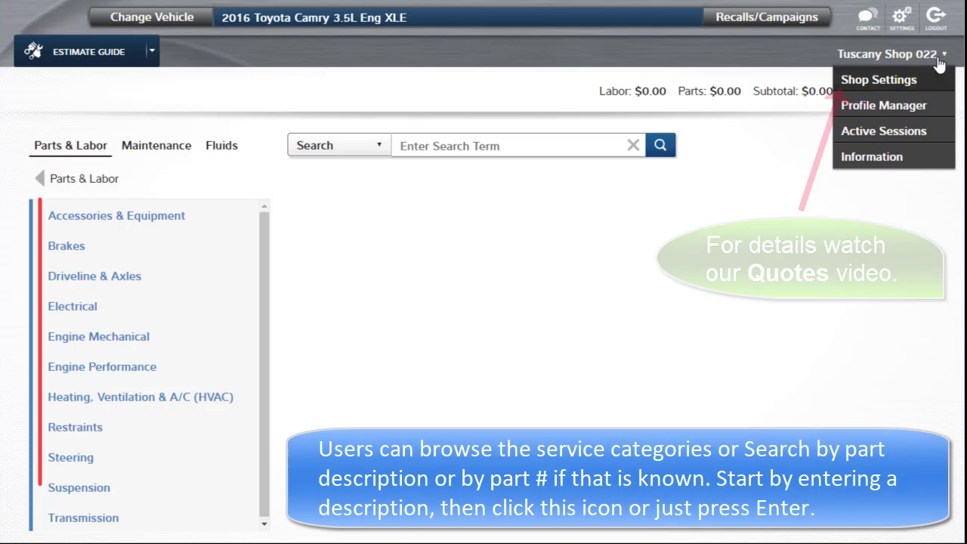
pyautogui.click(943, 56)
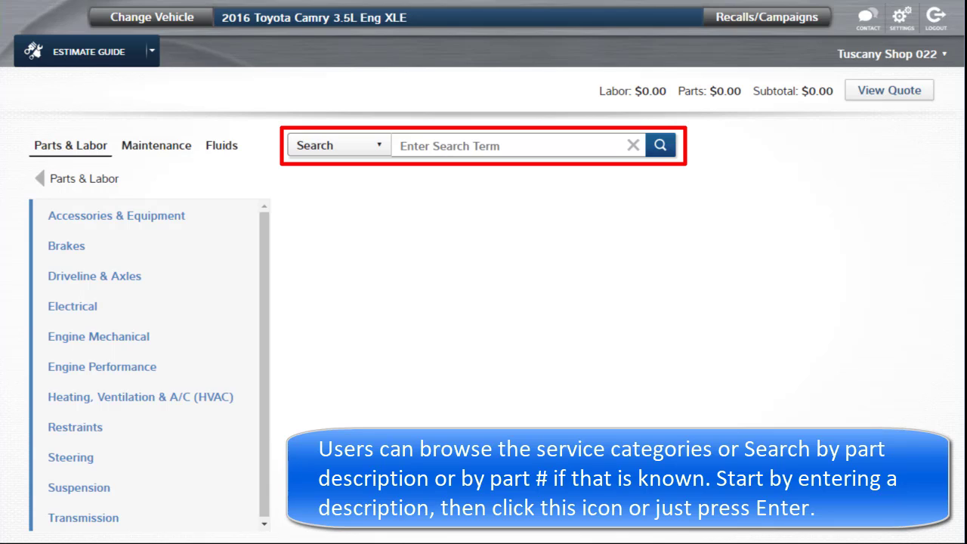
pyautogui.click(423, 145)
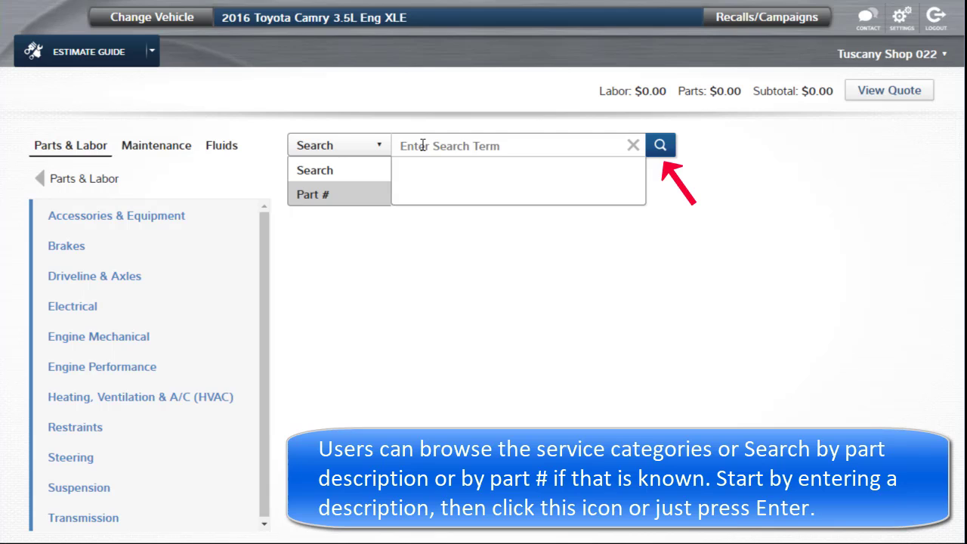
pyautogui.write('axle sh')
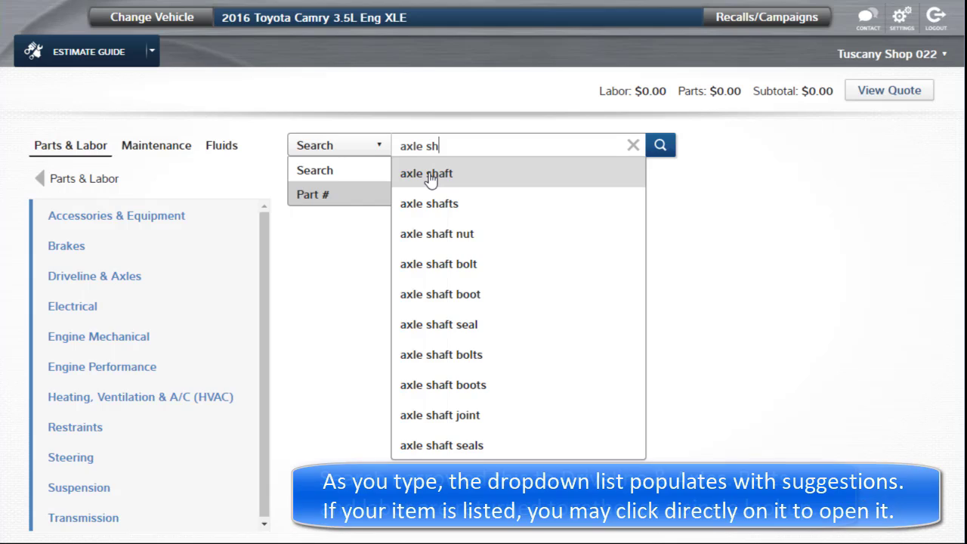
pyautogui.click(428, 177)
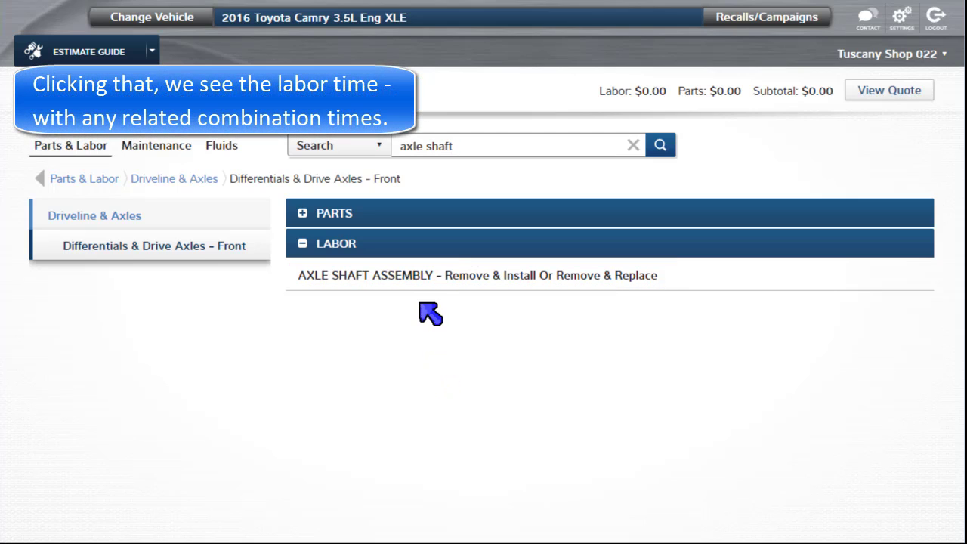
# Add the AXLE SHAFT ASSEMBLY Gas/Left Side labor combination at $188.00 to the estimate.
pyautogui.click(406, 278)
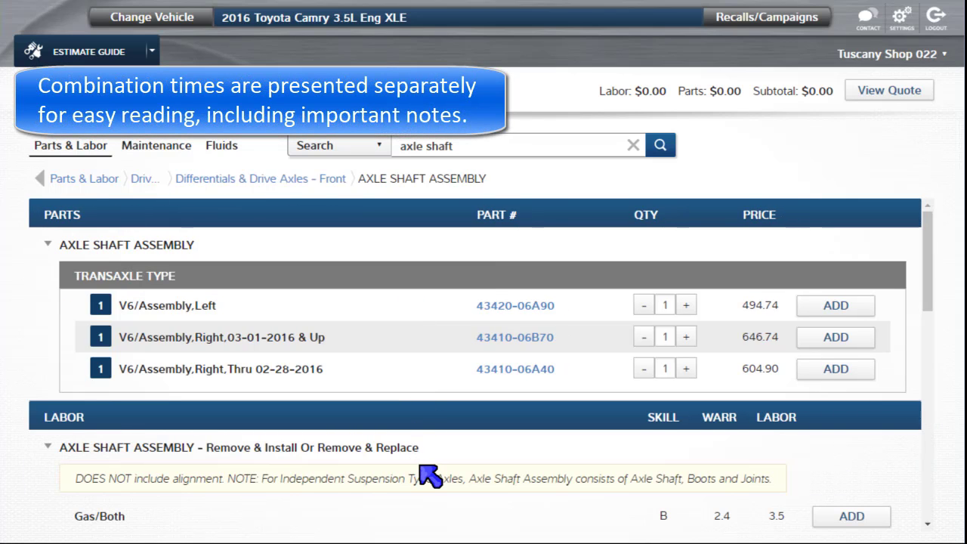
pyautogui.scroll(-4, 429, 476)
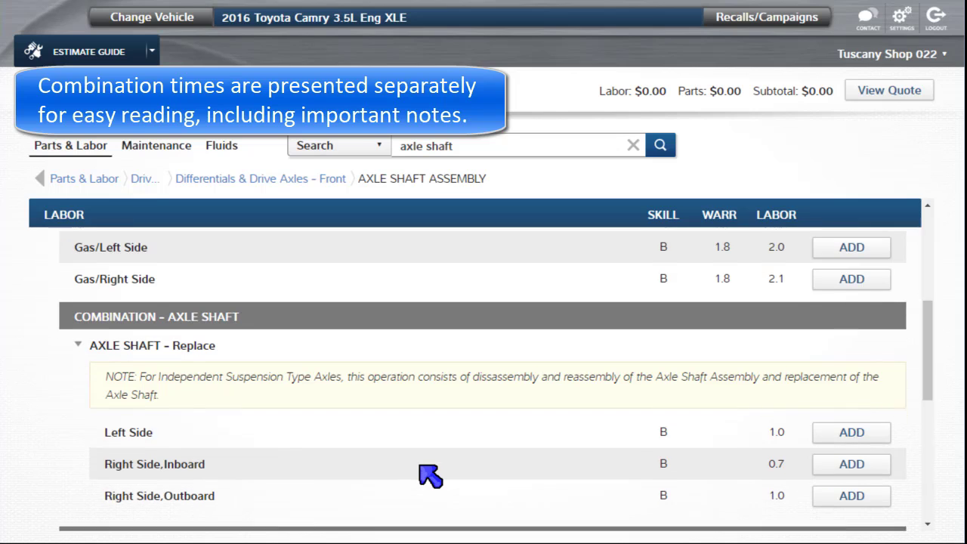
pyautogui.scroll(-1, 429, 476)
pyautogui.scroll(-1, 429, 476)
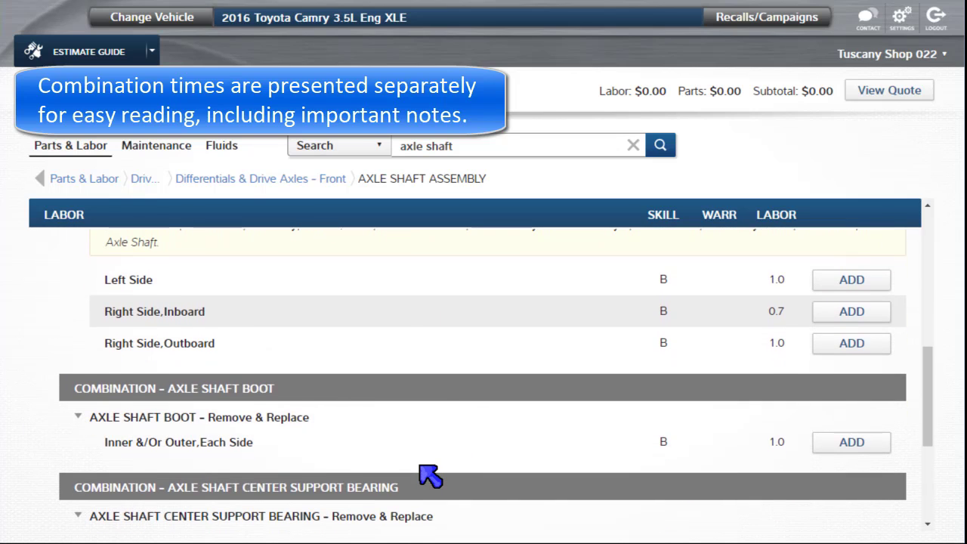
pyautogui.scroll(5, 430, 476)
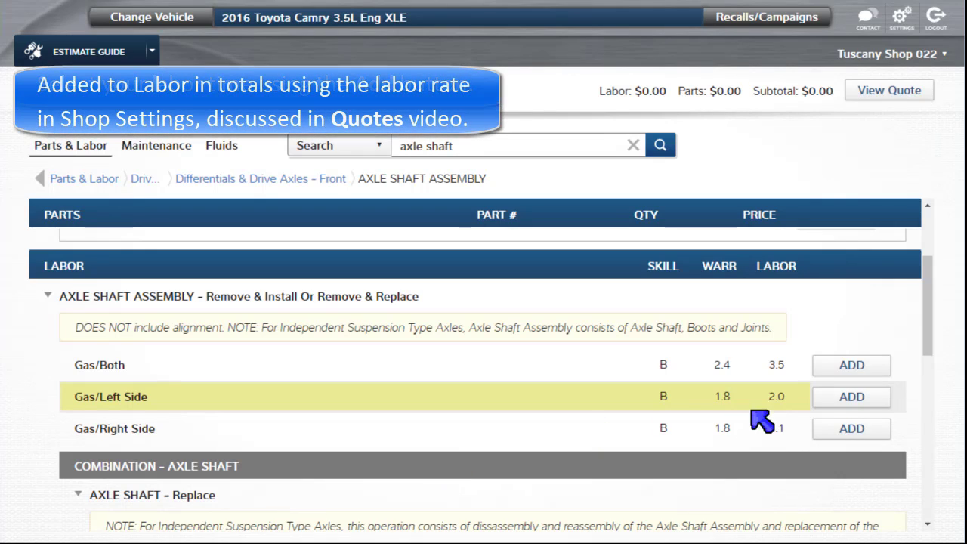
pyautogui.click(840, 401)
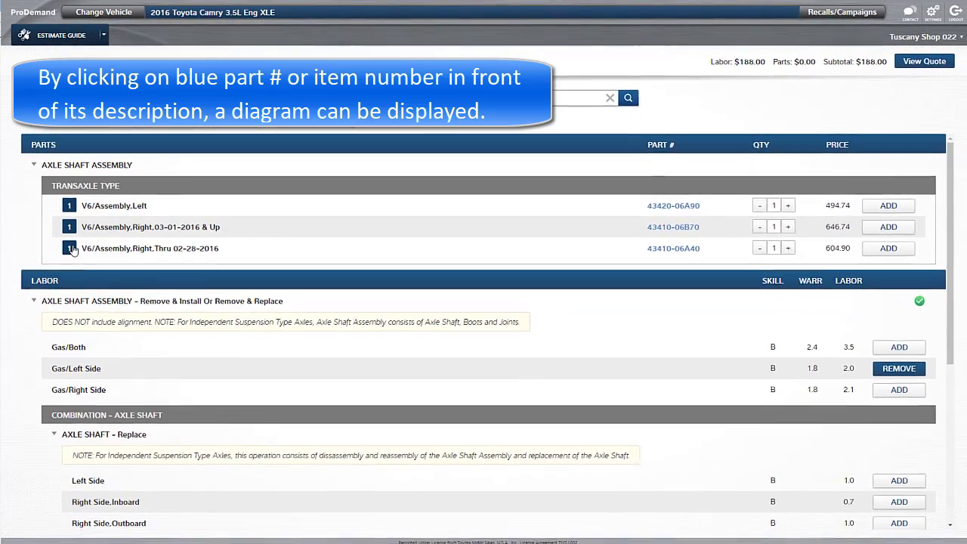
pyautogui.click(68, 246)
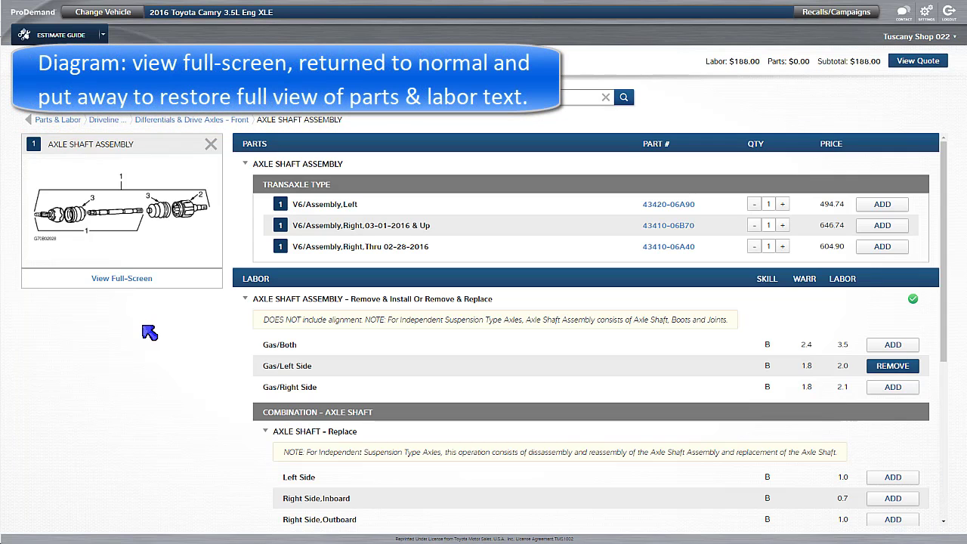
pyautogui.click(125, 281)
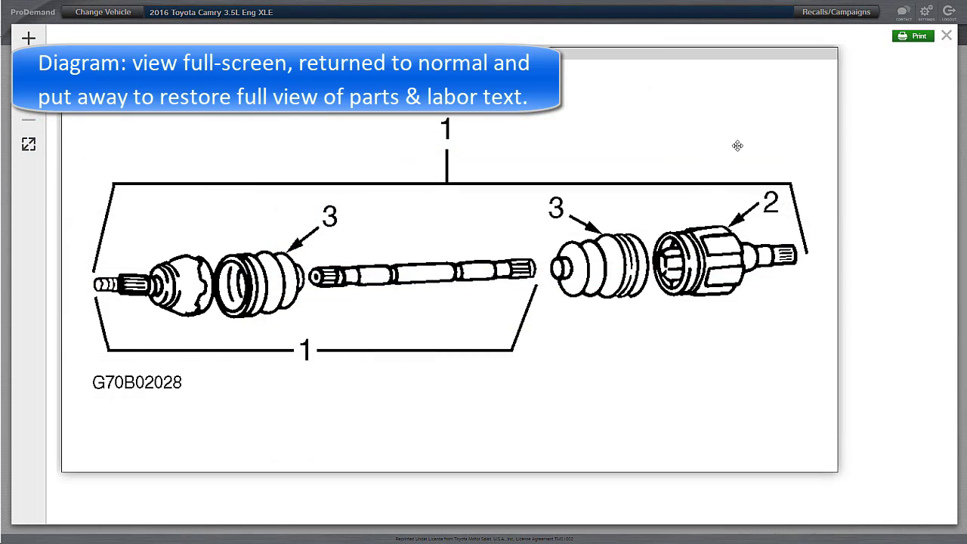
pyautogui.click(945, 36)
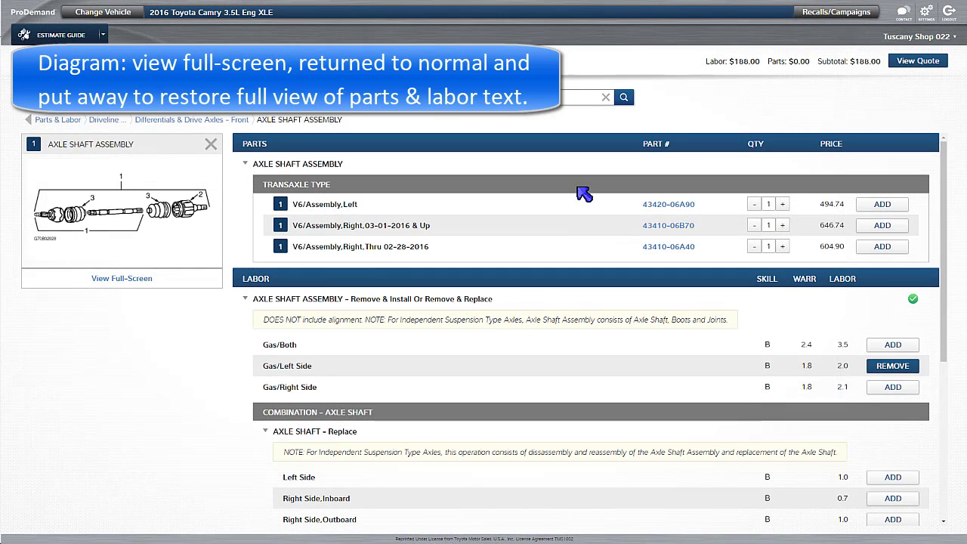
pyautogui.click(211, 143)
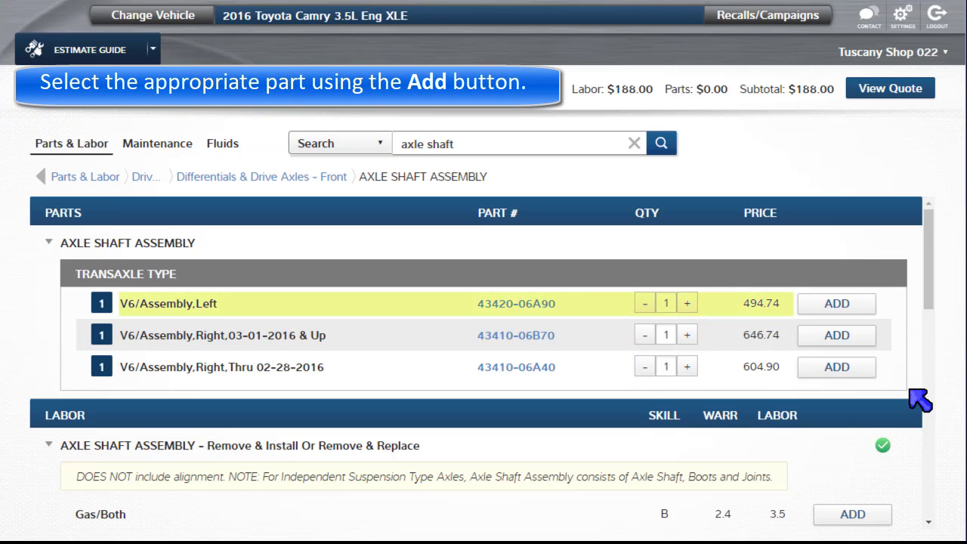
# Add the V6/Assembly,Left axle shaft part 43420-06A90, then review the quote and return.
pyautogui.click(848, 307)
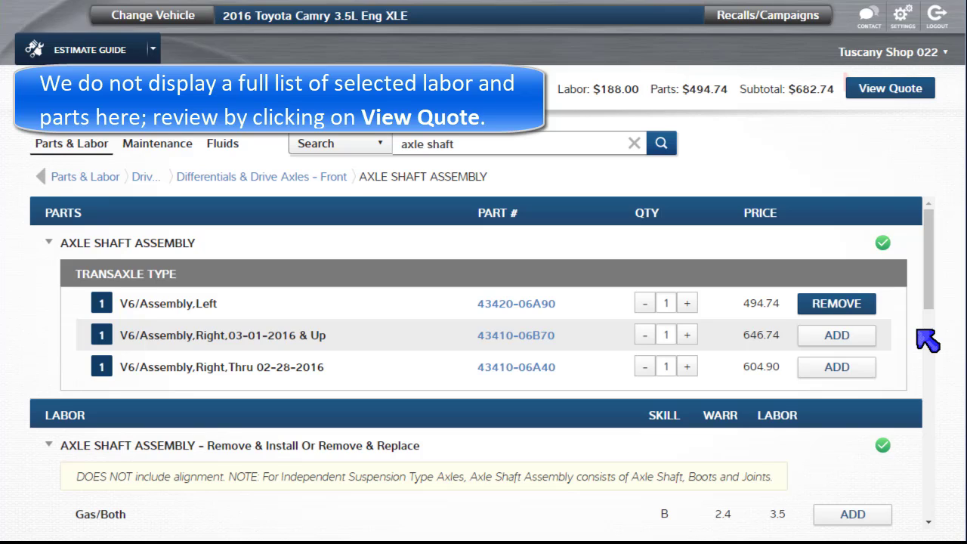
pyautogui.click(900, 92)
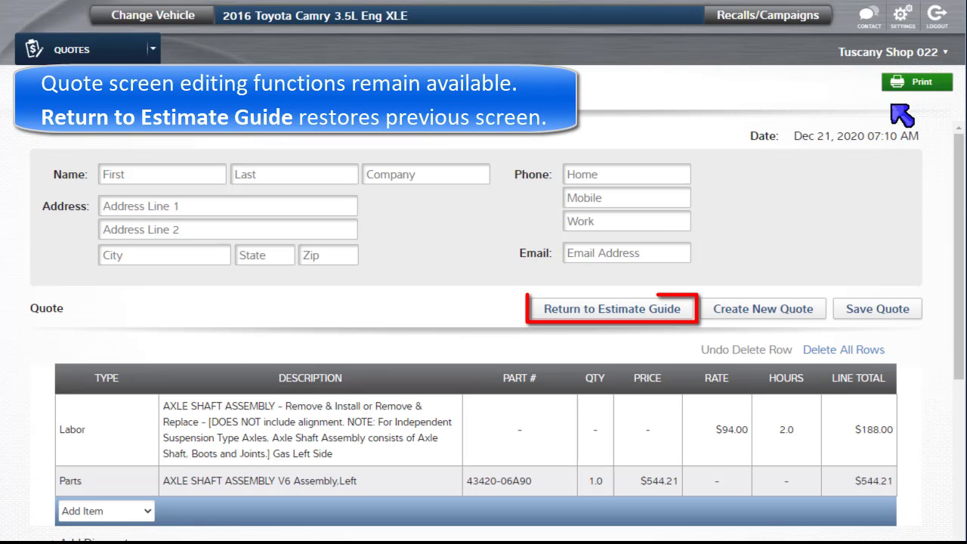
pyautogui.click(632, 311)
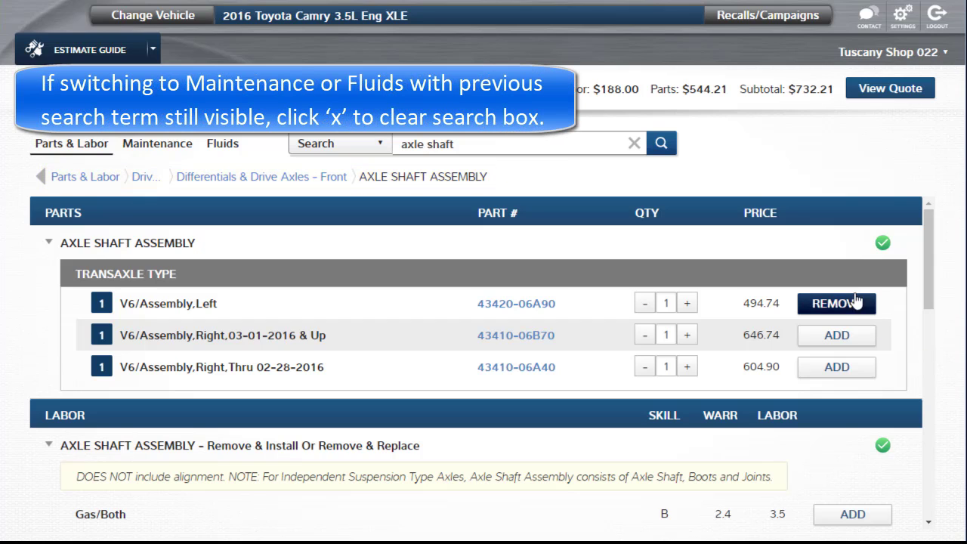
# Clear the axle shaft search and show the Maintenance Mileage schedule from 5,000 Miles upward.
pyautogui.click(633, 144)
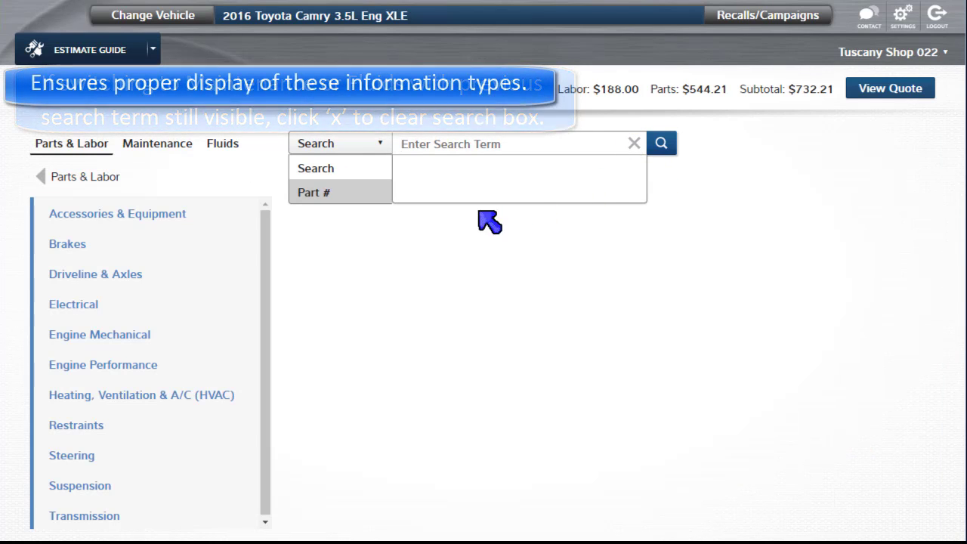
pyautogui.click(144, 151)
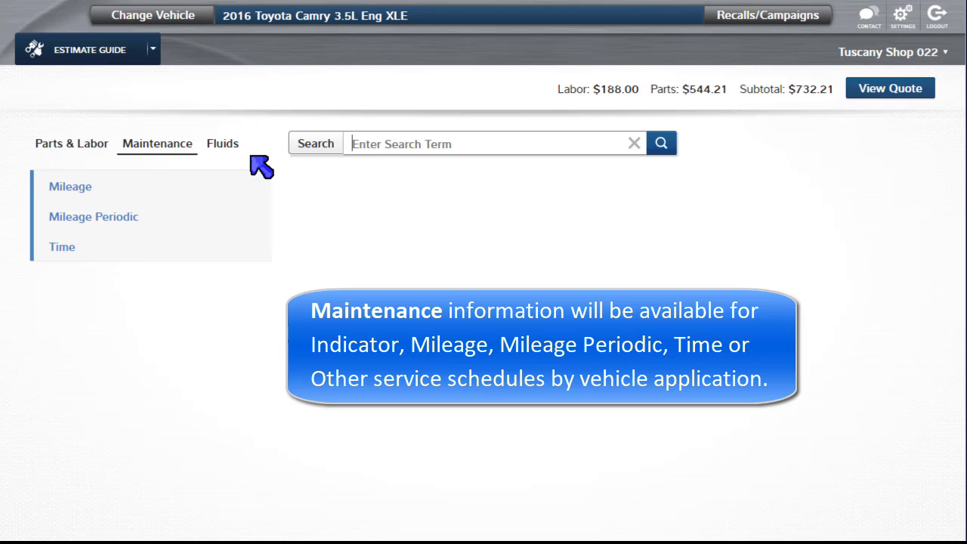
pyautogui.click(80, 194)
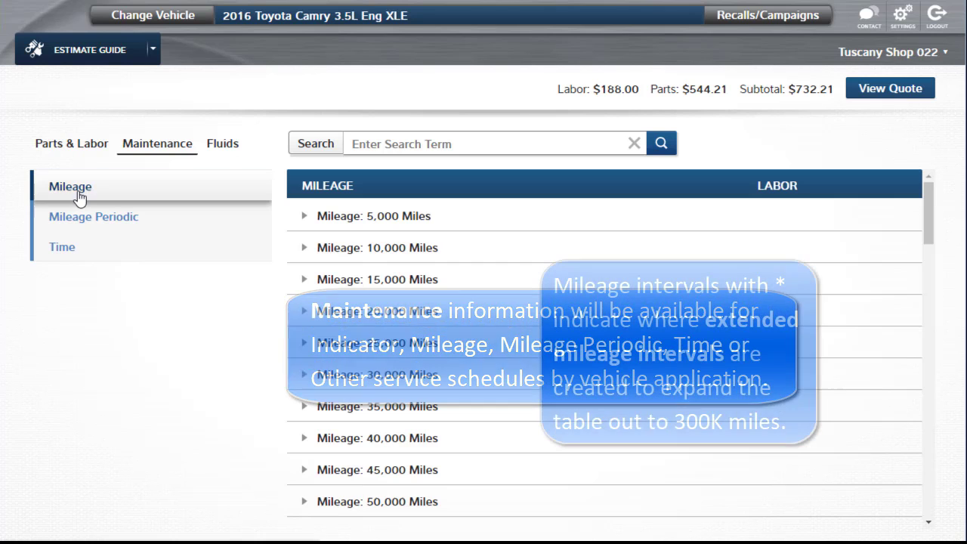
pyautogui.scroll(-10, 464, 326)
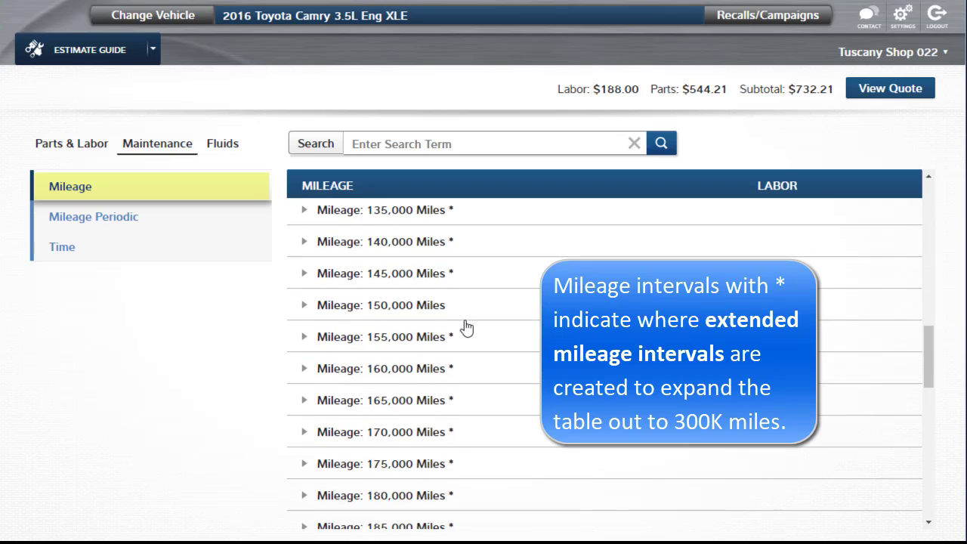
pyautogui.scroll(10, 466, 326)
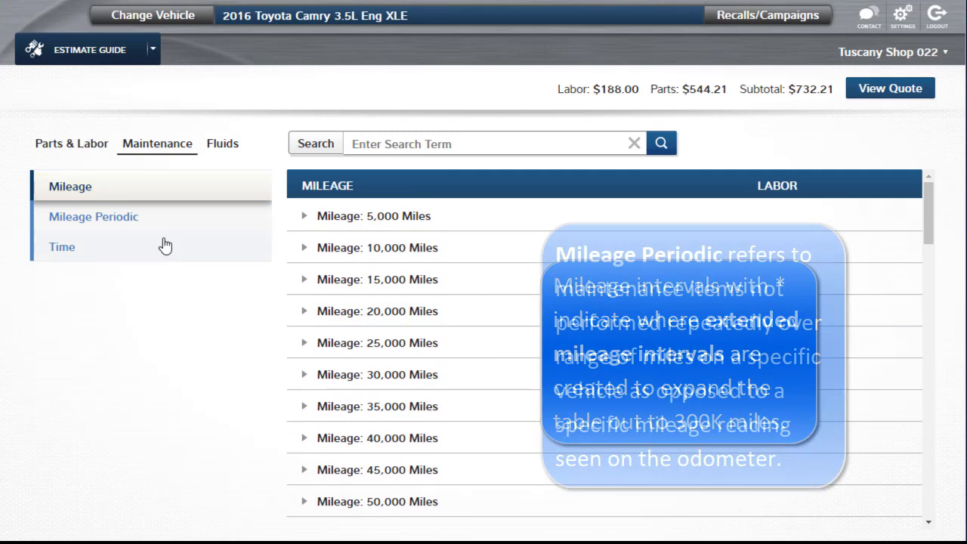
# Show the Time schedule for Idling, listing intervals from 6 Months through 114 Months.
pyautogui.click(121, 219)
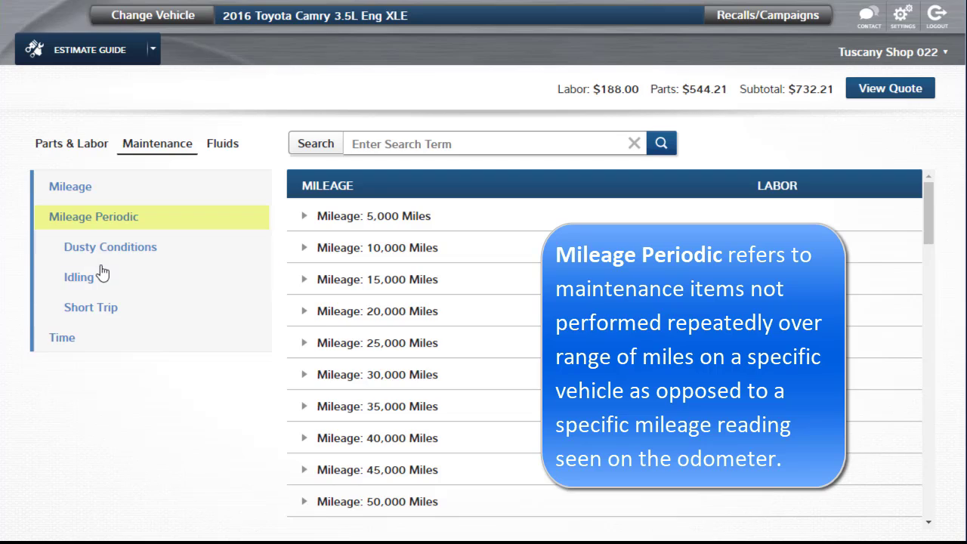
pyautogui.click(86, 278)
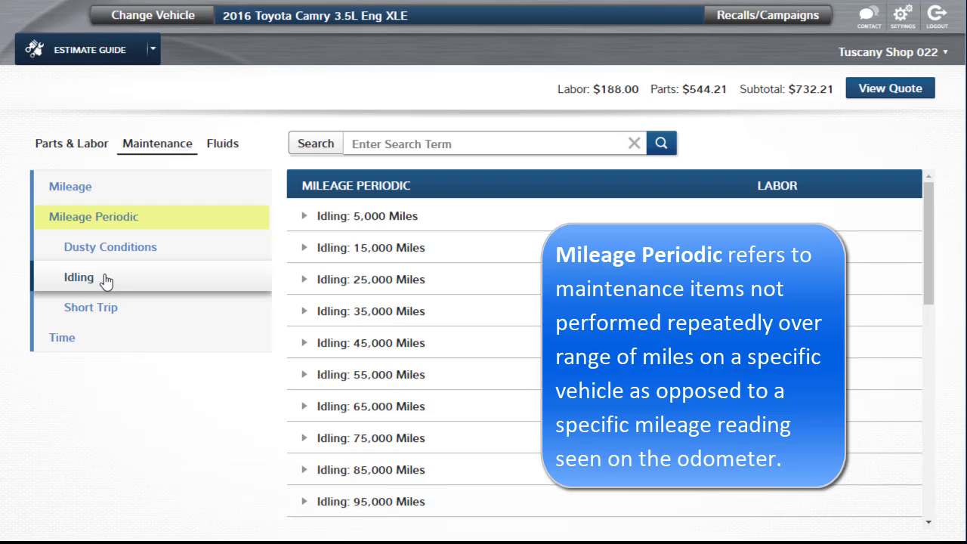
pyautogui.click(103, 220)
pyautogui.click(66, 253)
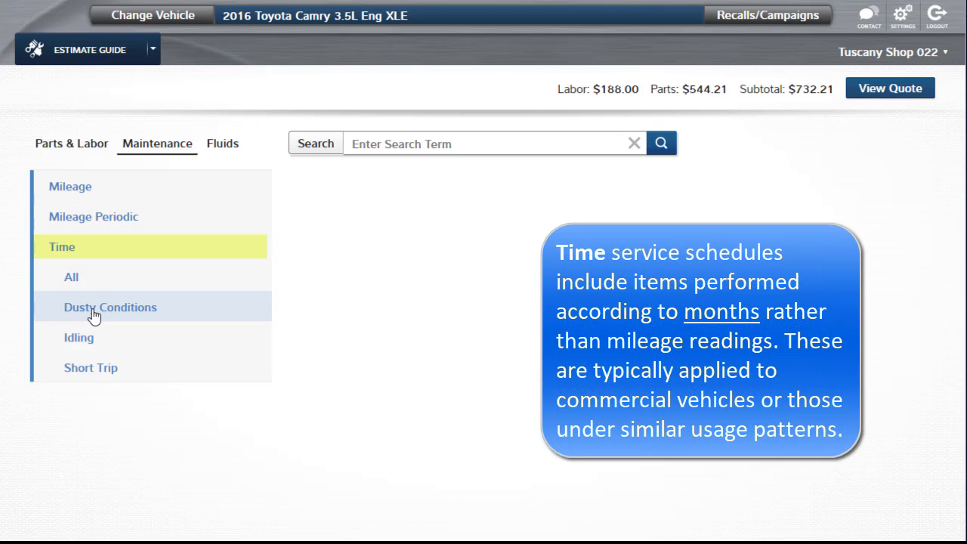
pyautogui.click(78, 338)
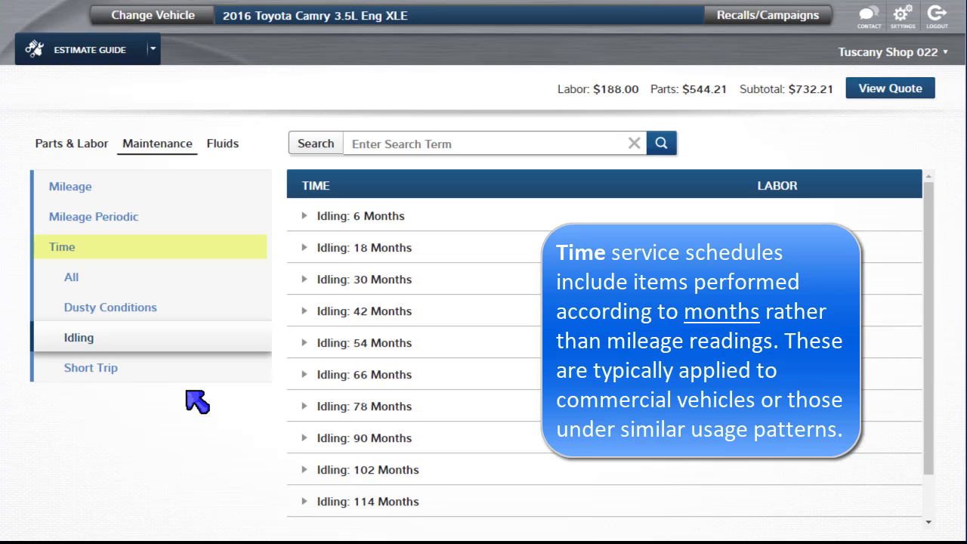
# Add the 40,000 Miles maintenance labor (1.5) and its detail items, then show Fluid Capacities.
pyautogui.click(129, 189)
pyautogui.click(420, 441)
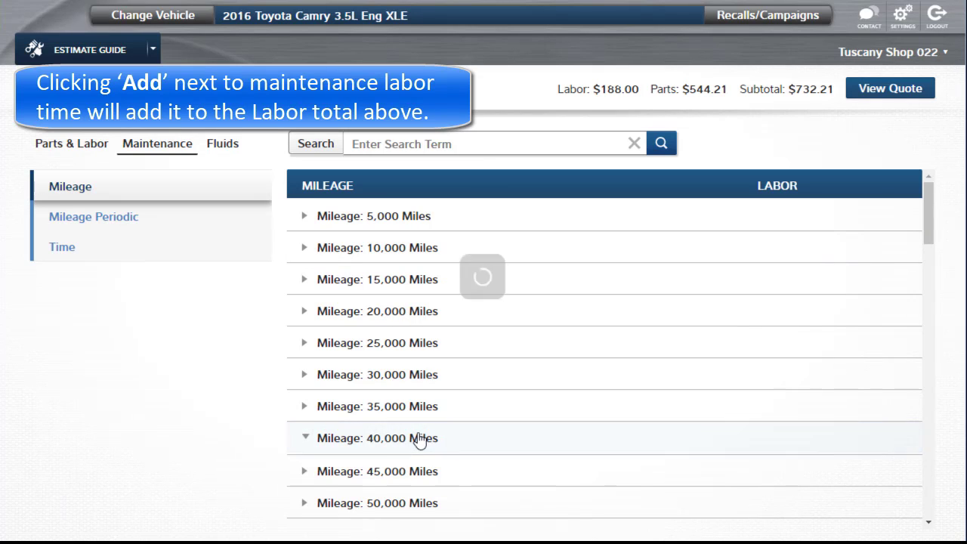
pyautogui.click(851, 470)
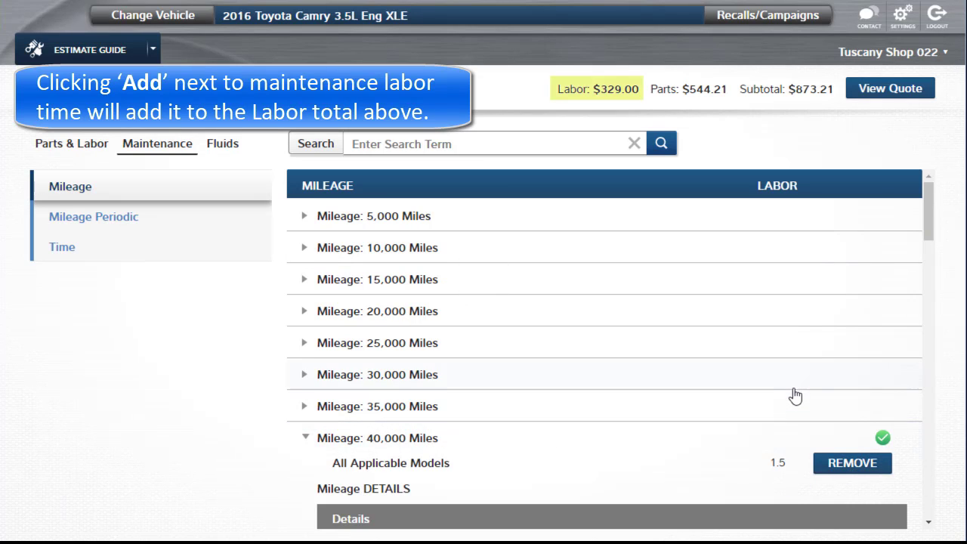
pyautogui.scroll(-2, 795, 396)
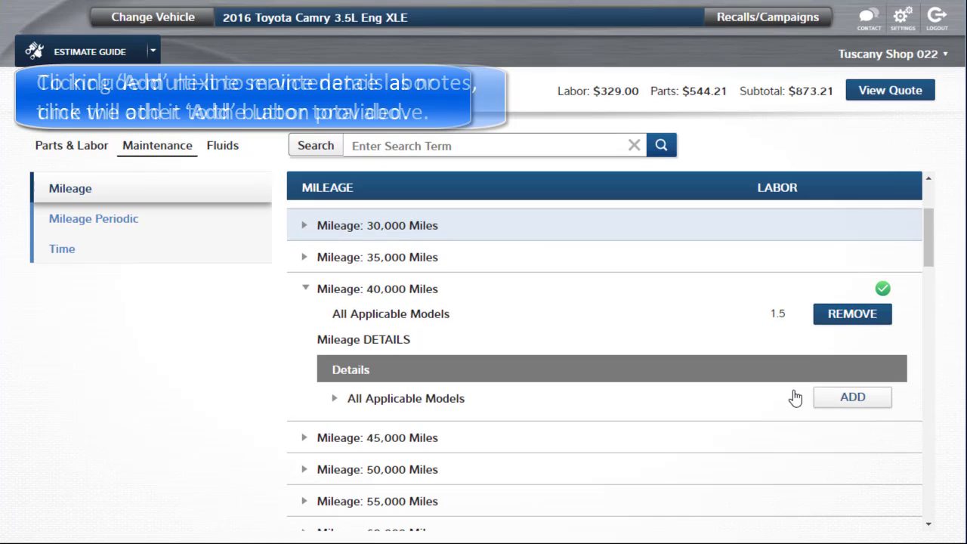
pyautogui.click(838, 405)
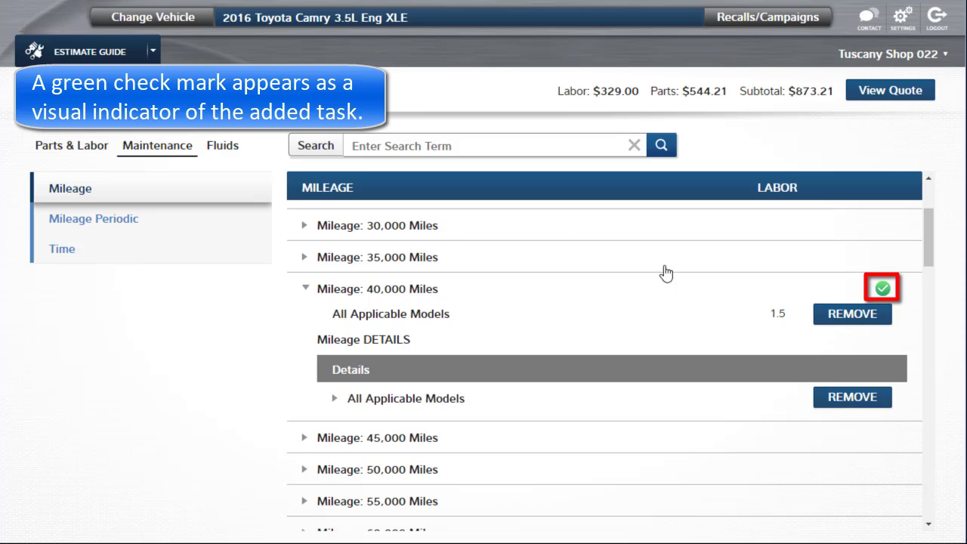
pyautogui.click(221, 152)
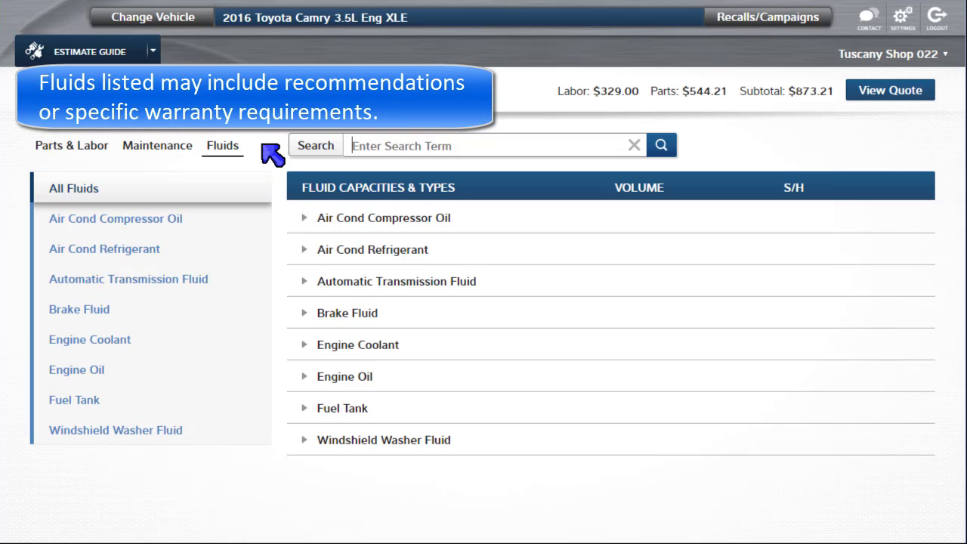
# Add the 3.5L Eng engine coolant (9.60 QTS.) to the estimate.
pyautogui.click(344, 343)
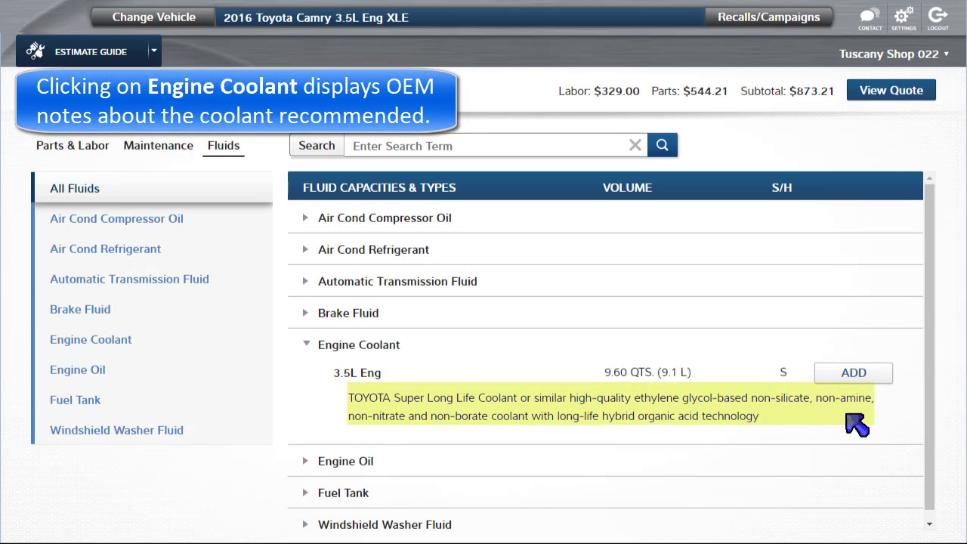
pyautogui.click(867, 378)
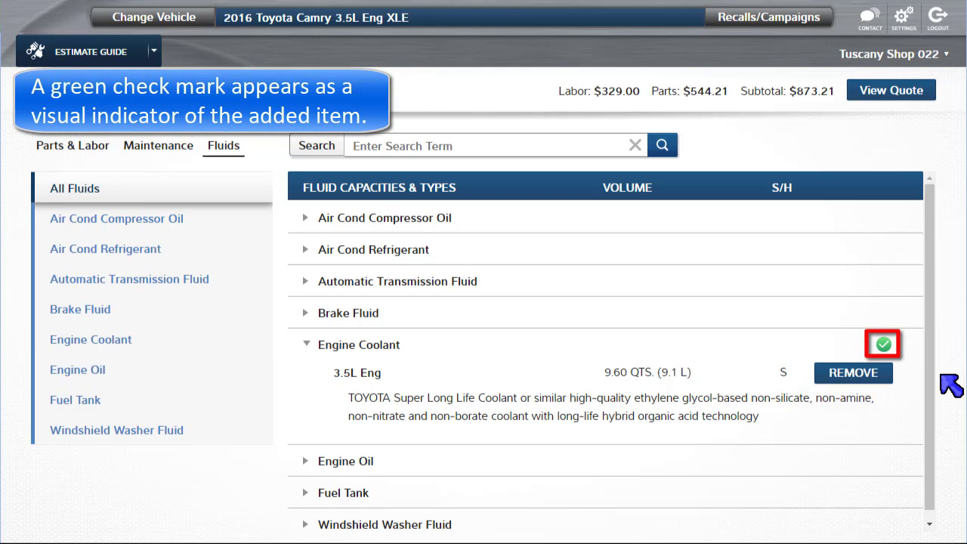
# On the quote, price the Engine Coolant parts line at 26.80, making it $29.48.
pyautogui.click(890, 97)
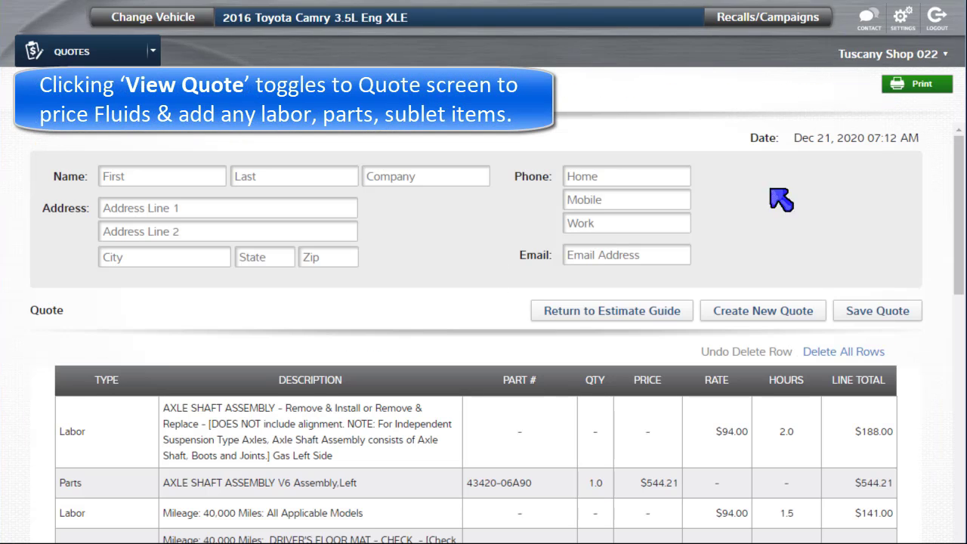
pyautogui.scroll(-3, 641, 293)
pyautogui.scroll(-6, 628, 283)
pyautogui.scroll(3, 639, 305)
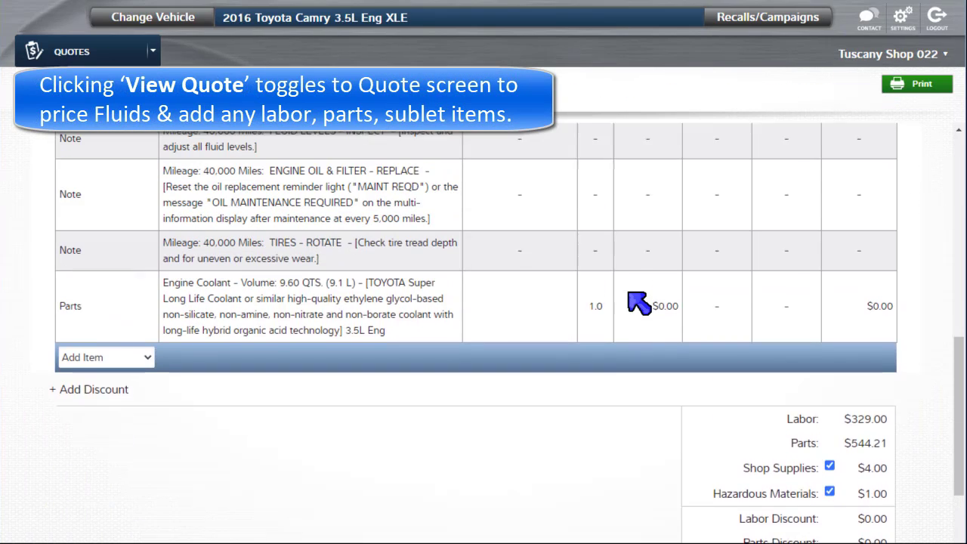
pyautogui.click(661, 406)
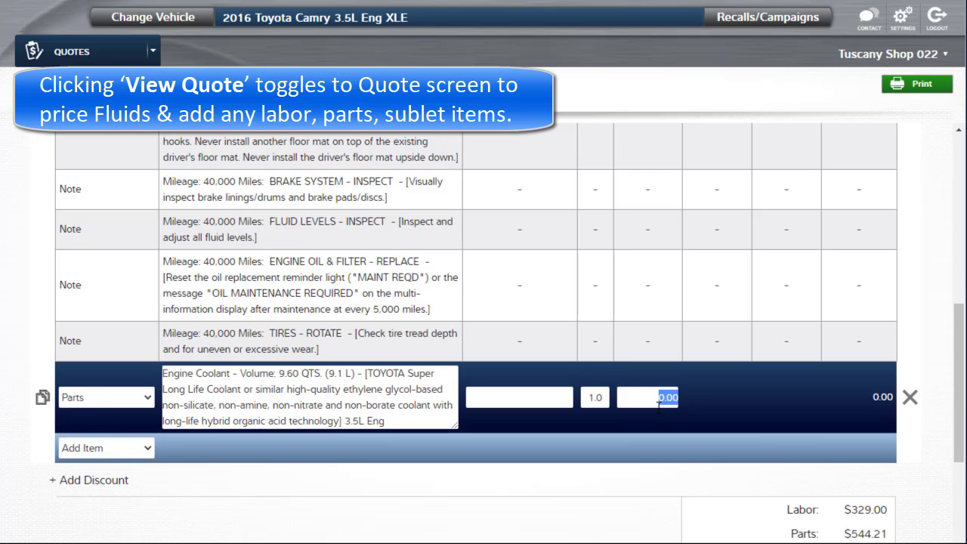
pyautogui.write('26.80')
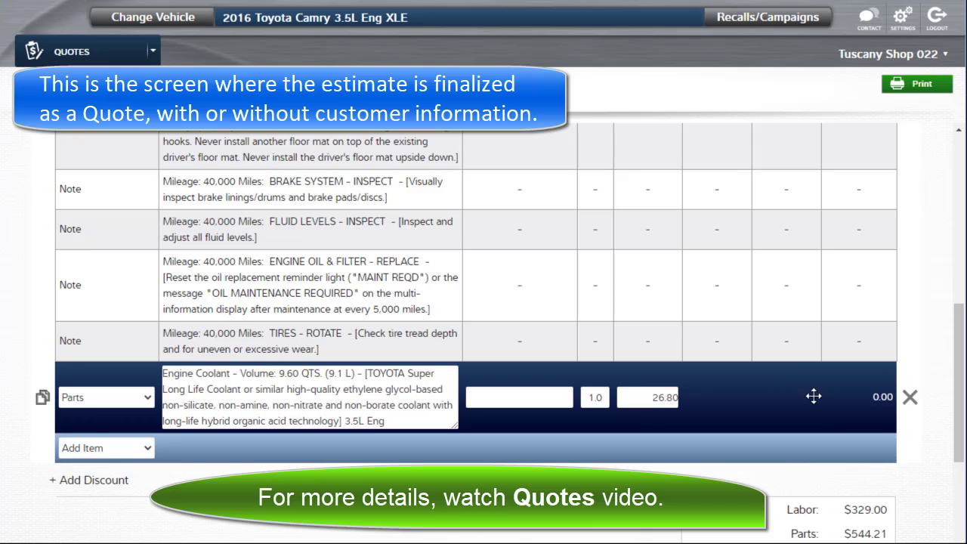
pyautogui.click(923, 452)
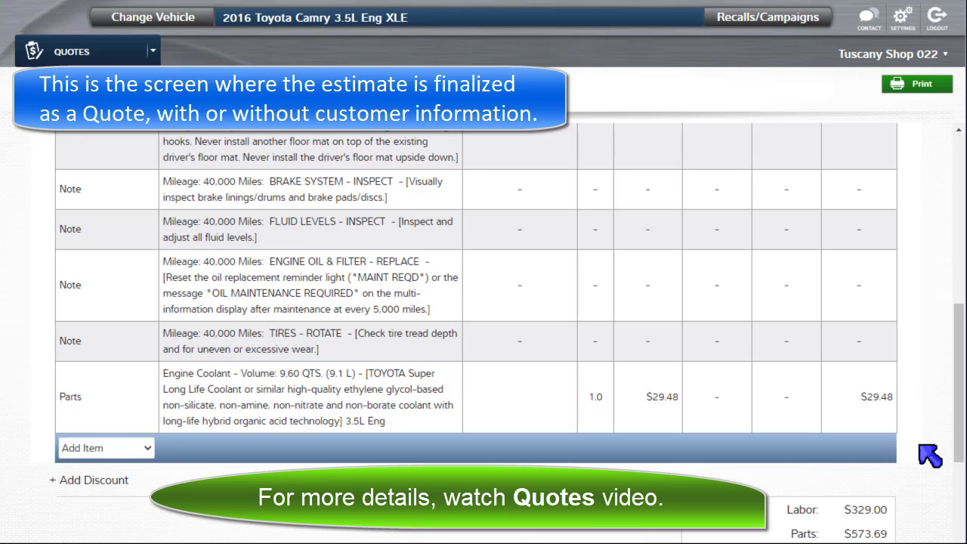
pyautogui.scroll(10, 930, 455)
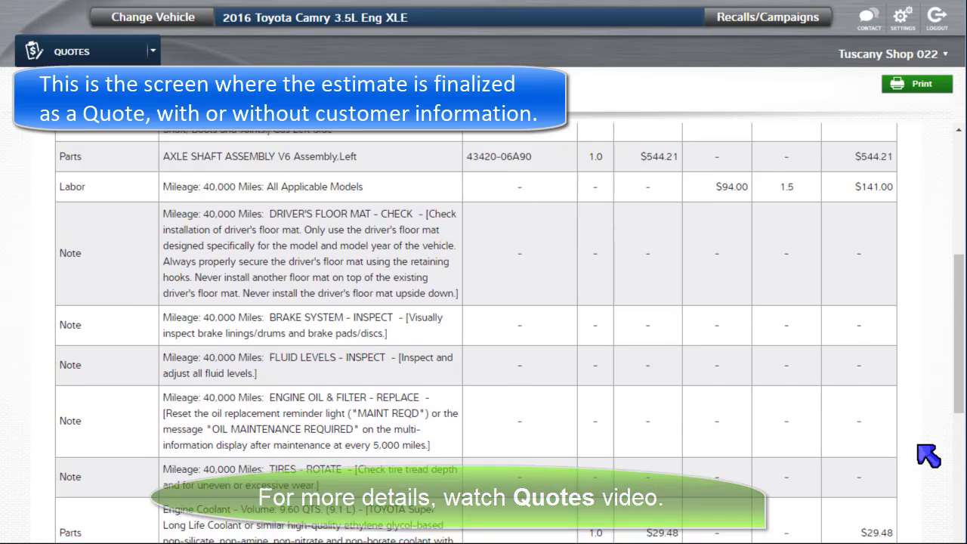